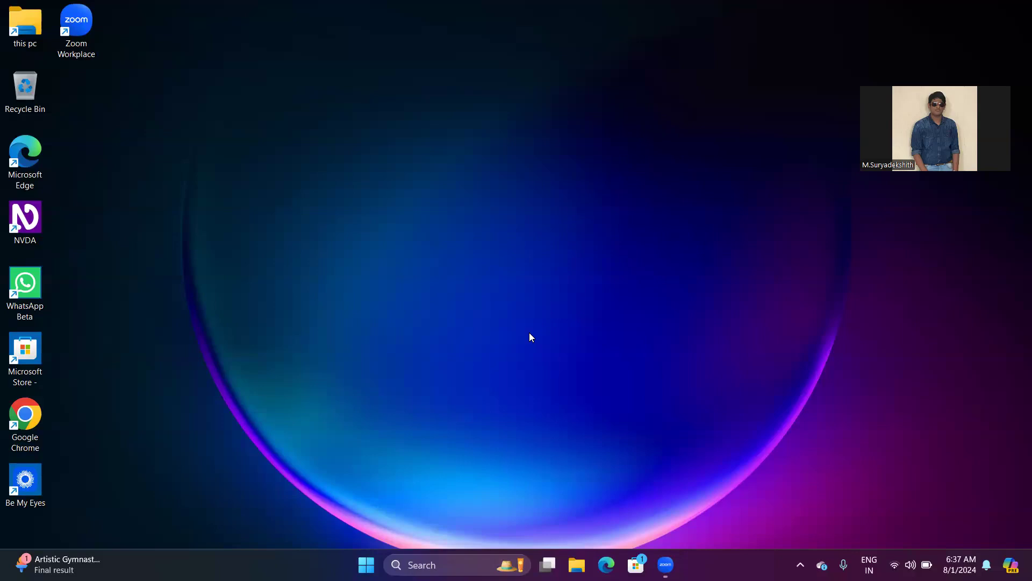
pyautogui.press('Tab')
pyautogui.press('Home')
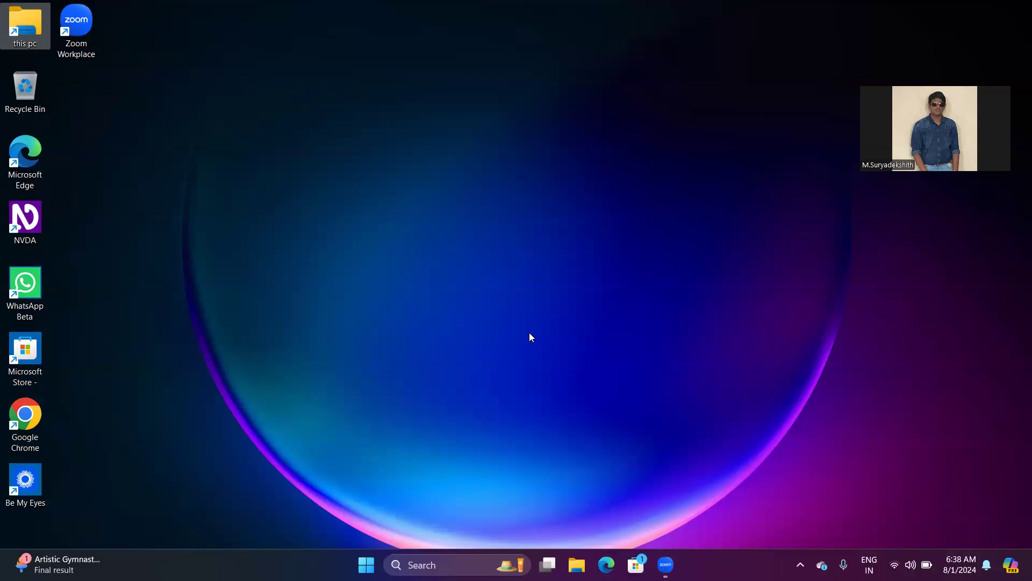
pyautogui.click(530, 337)
pyautogui.press('super+t')
pyautogui.press('Return')
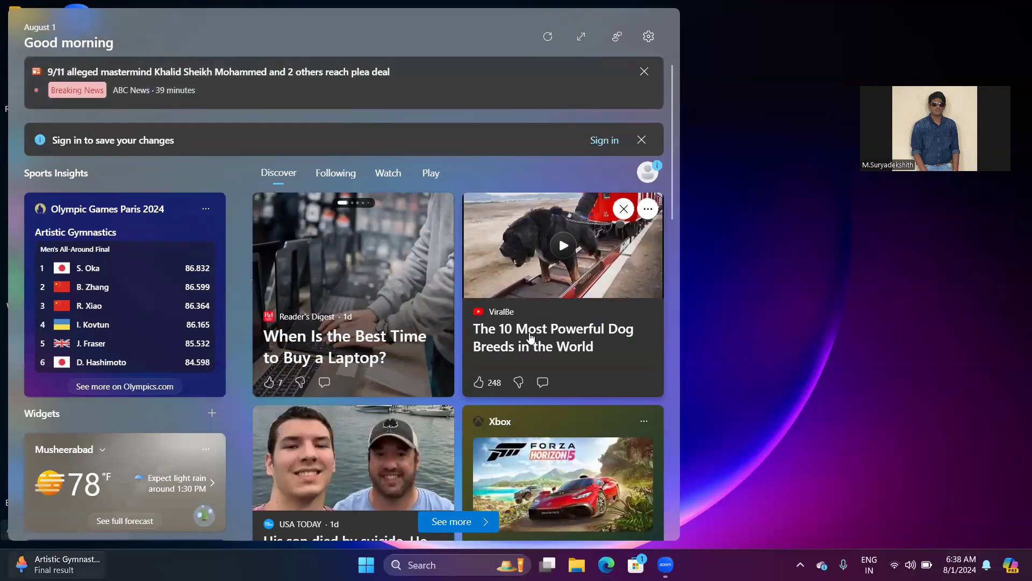
pyautogui.press('Escape')
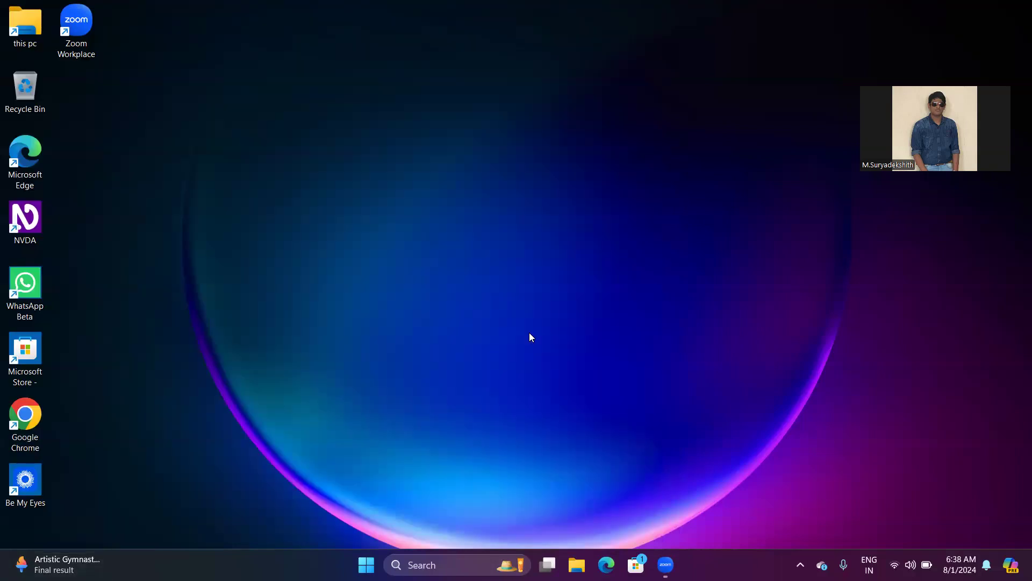
pyautogui.press('Down')
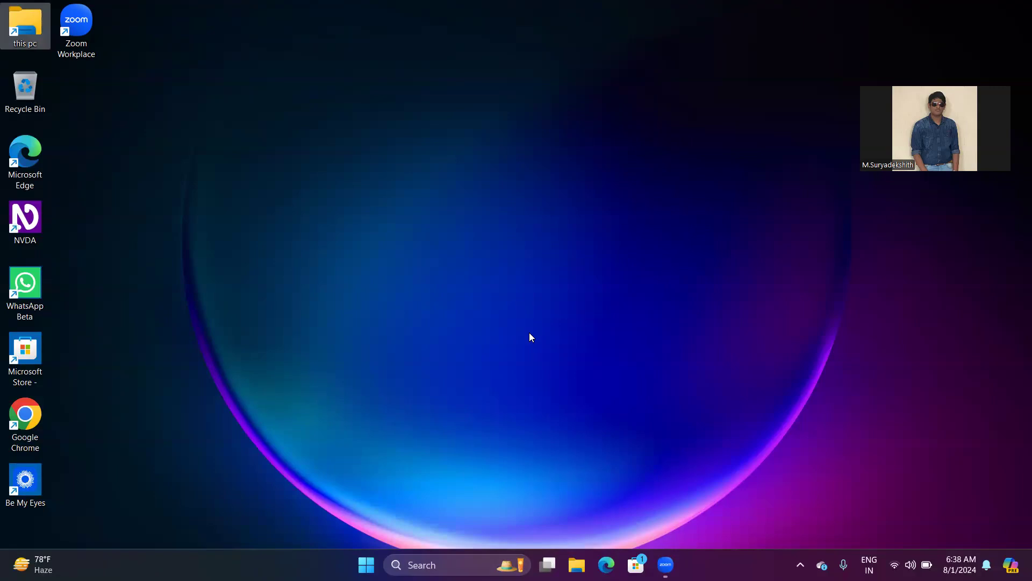
# - Open the Windows search panel through the "Skin care tips" search highlight on the taskbar
pyautogui.press('super+b')
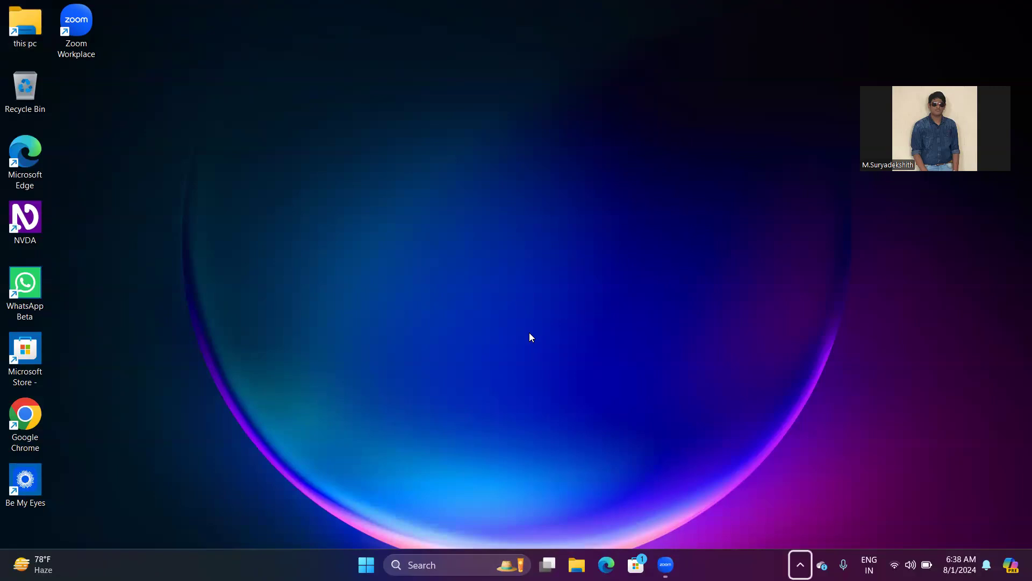
pyautogui.hotkey('shift', 'Tab')
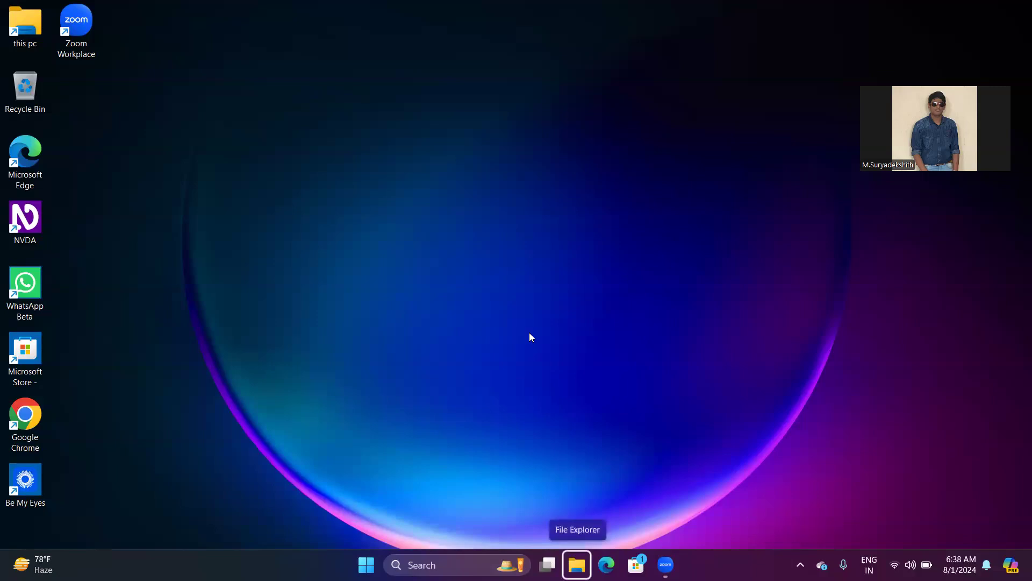
pyautogui.press('Left')
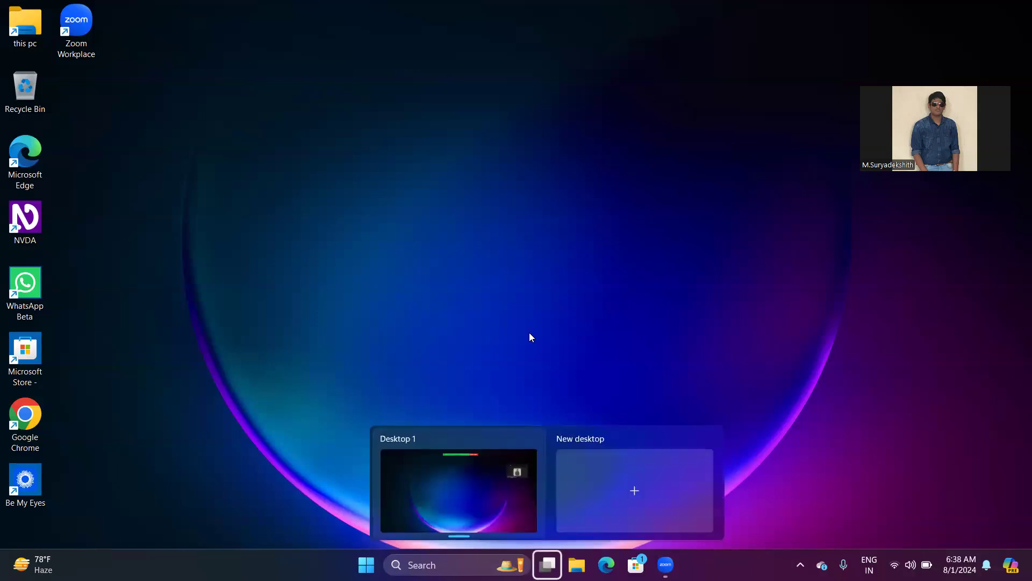
pyautogui.press('Left')
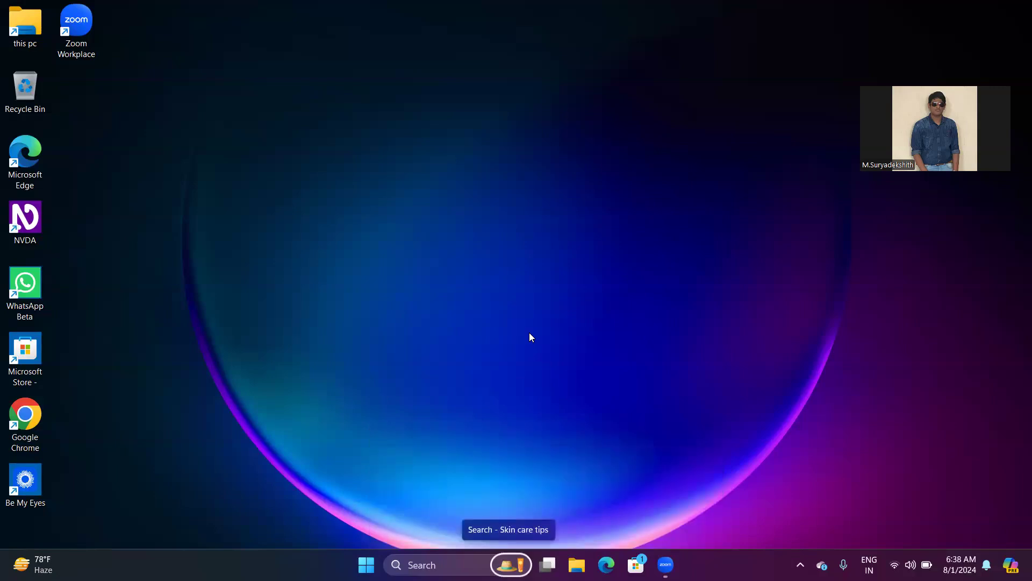
pyautogui.press('Left')
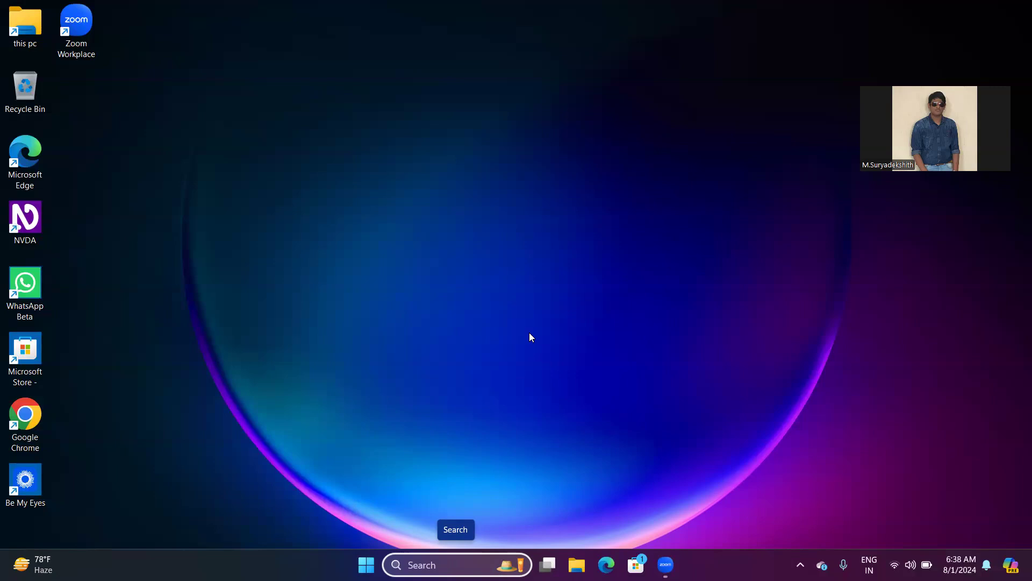
pyautogui.press('Right')
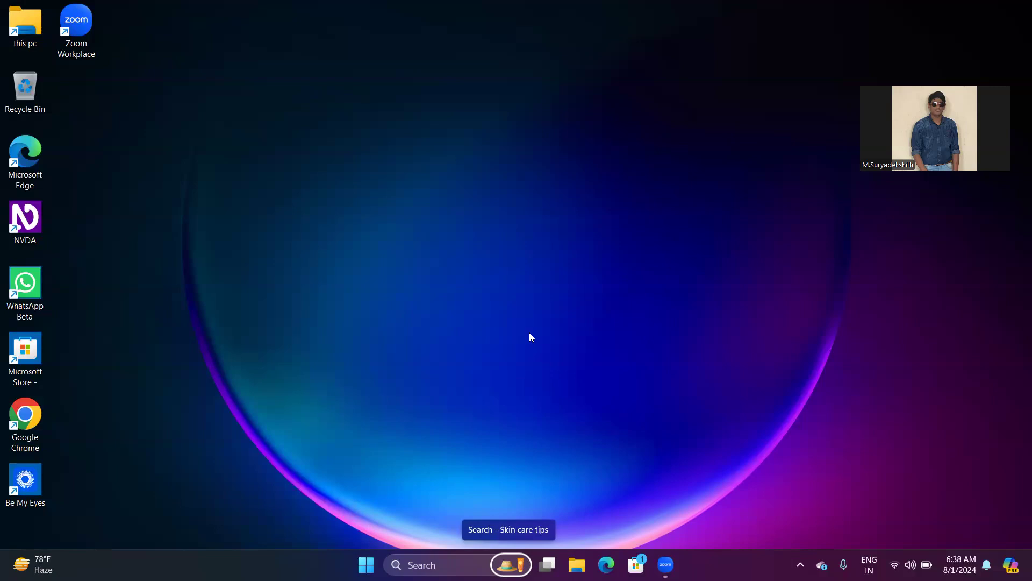
pyautogui.press('Return')
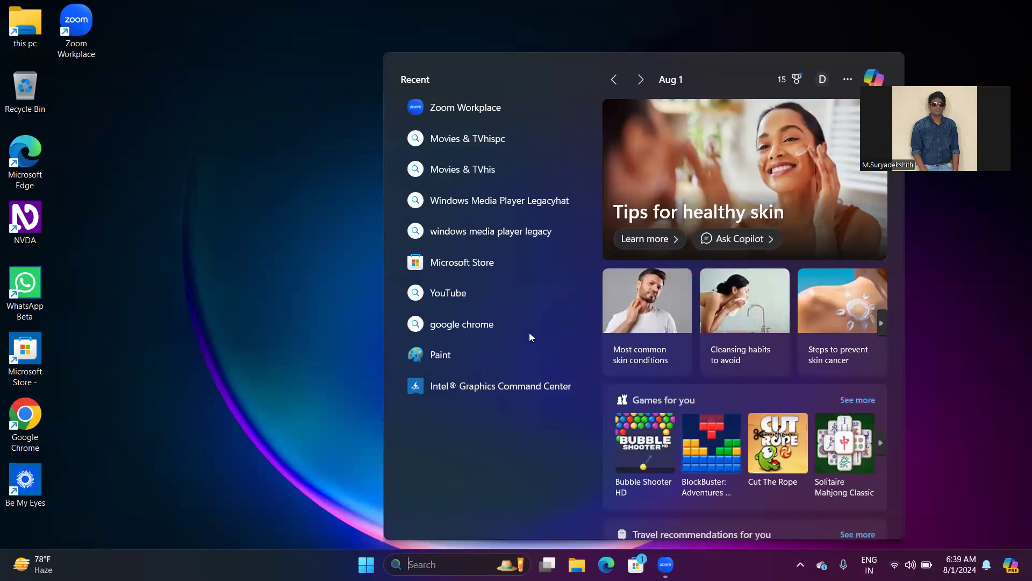
# - Launch Copilot in Microsoft Edge through the Ask Copilot option of the search panel
pyautogui.press('Tab')
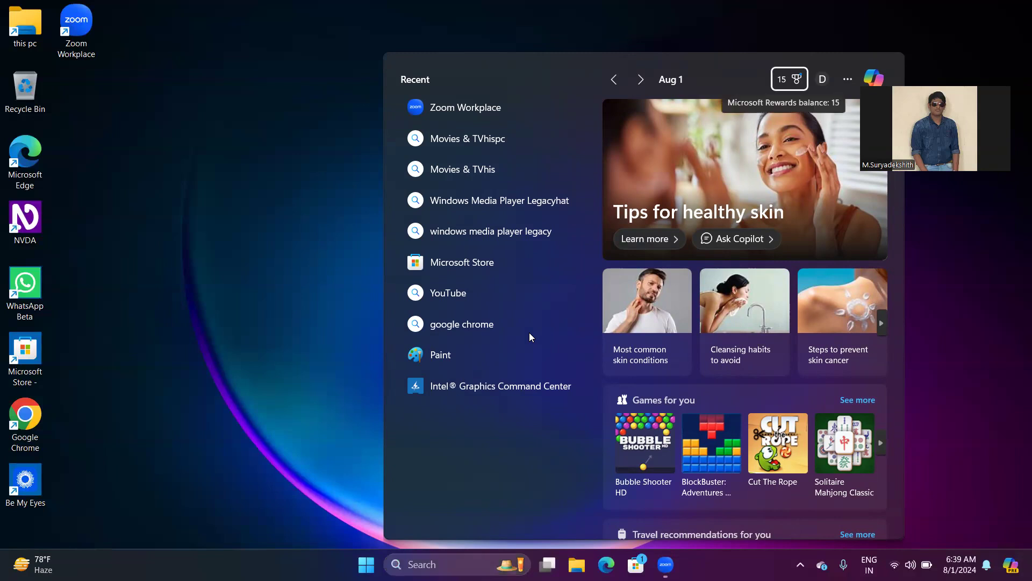
pyautogui.press('Tab')
pyautogui.press('Tab')
pyautogui.press('Tab')
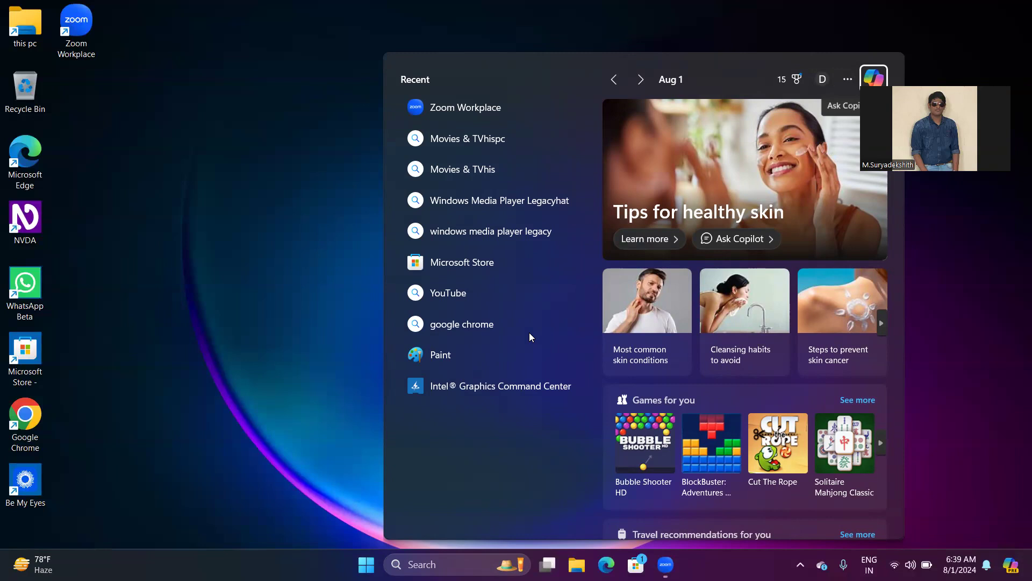
pyautogui.press('Return')
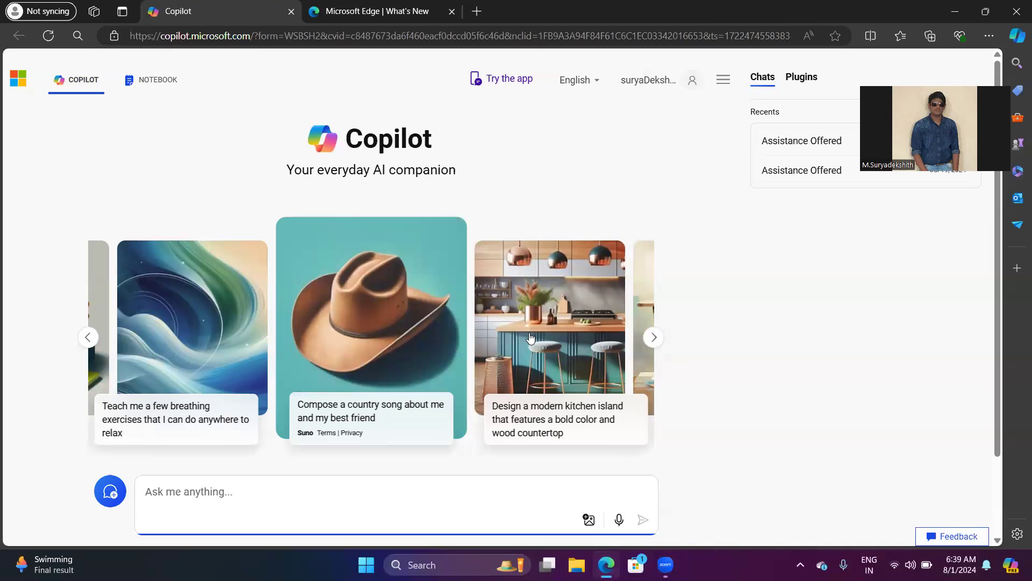
# - Look over the Copilot page's message box controls, Chats and Plugins headings, and suggestion card links
pyautogui.press('Tab')
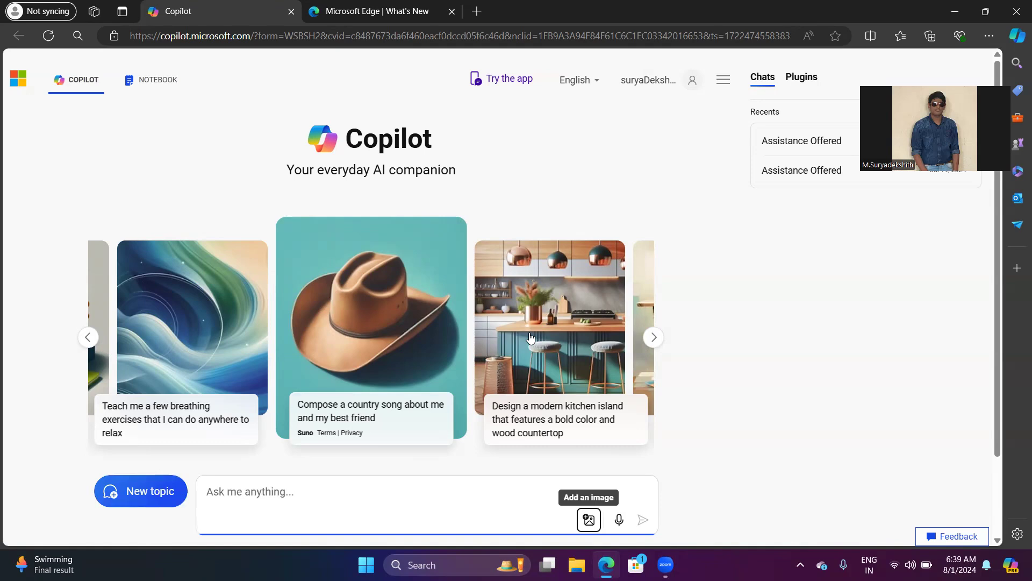
pyautogui.press('Tab')
pyautogui.press('Tab')
pyautogui.press('Tab')
pyautogui.press('Tab')
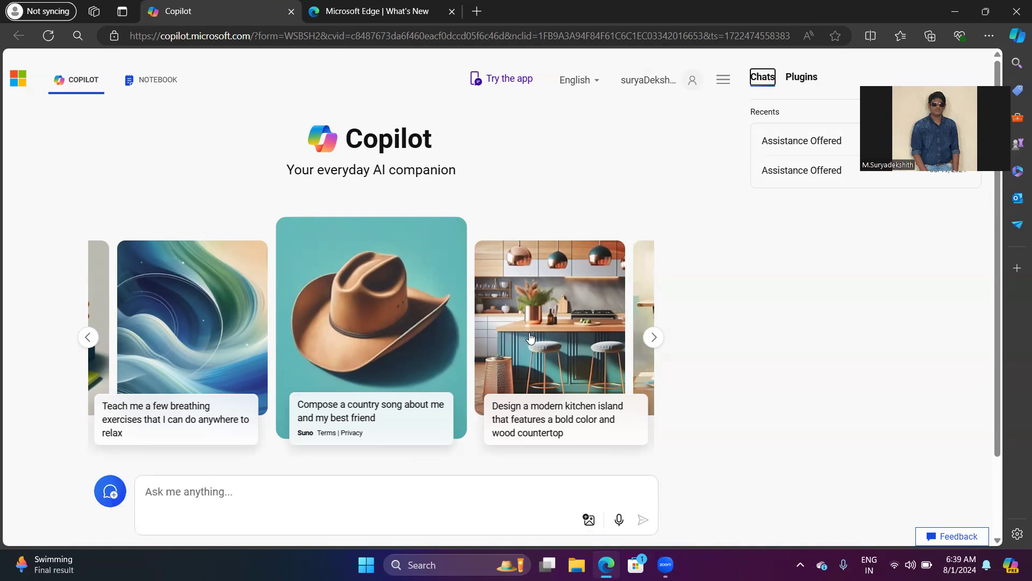
pyautogui.press('Tab')
pyautogui.press('Tab')
pyautogui.press('Tab')
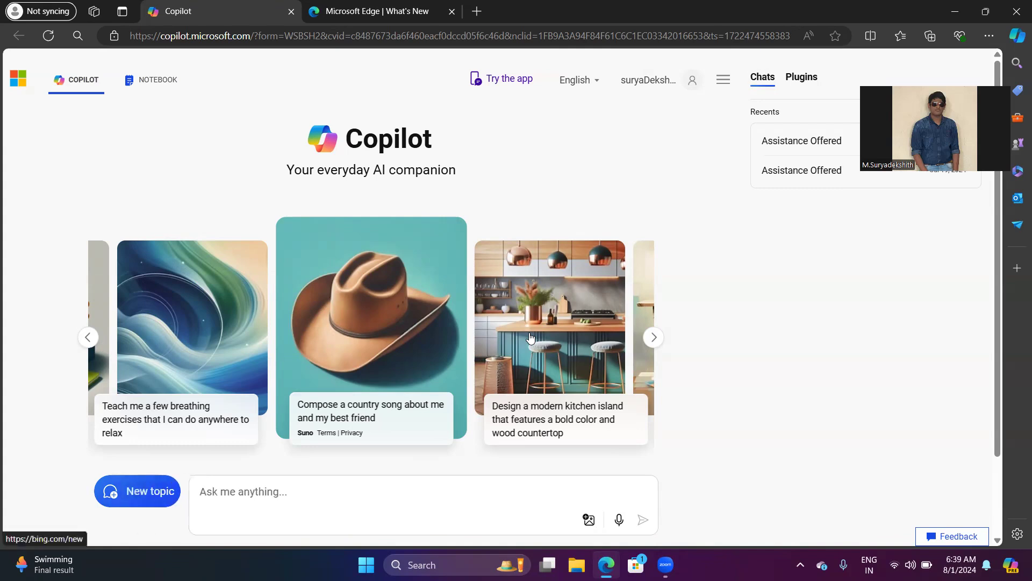
pyautogui.press('Tab')
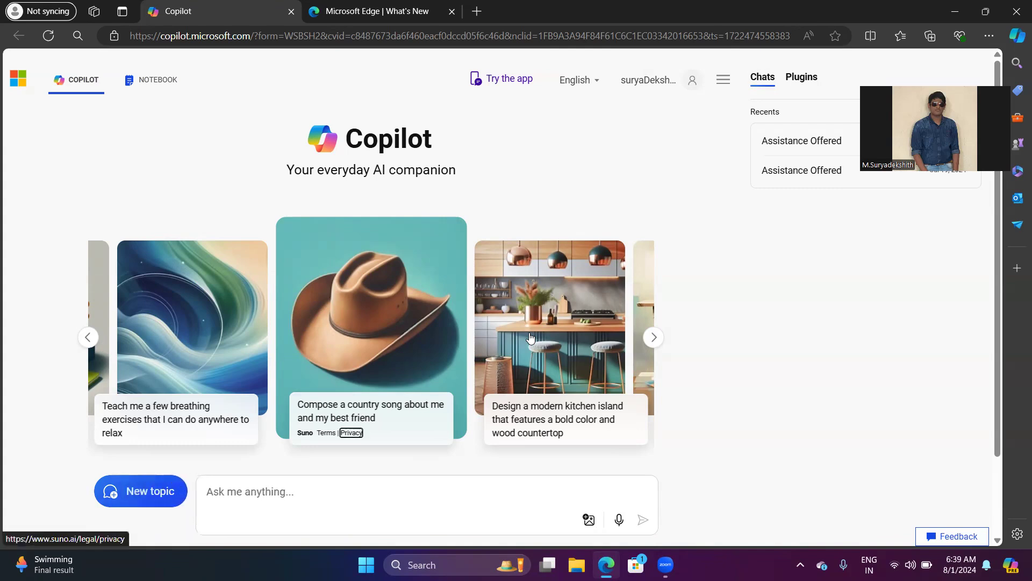
# - Examine the Copilot page header, including the account, main menu, language and "Try the app" options
pyautogui.hotkey('shift', 'Tab')
pyautogui.hotkey('shift', 'Tab')
pyautogui.hotkey('shift', 'Tab')
pyautogui.press('Tab')
pyautogui.press('Tab')
pyautogui.press('Tab')
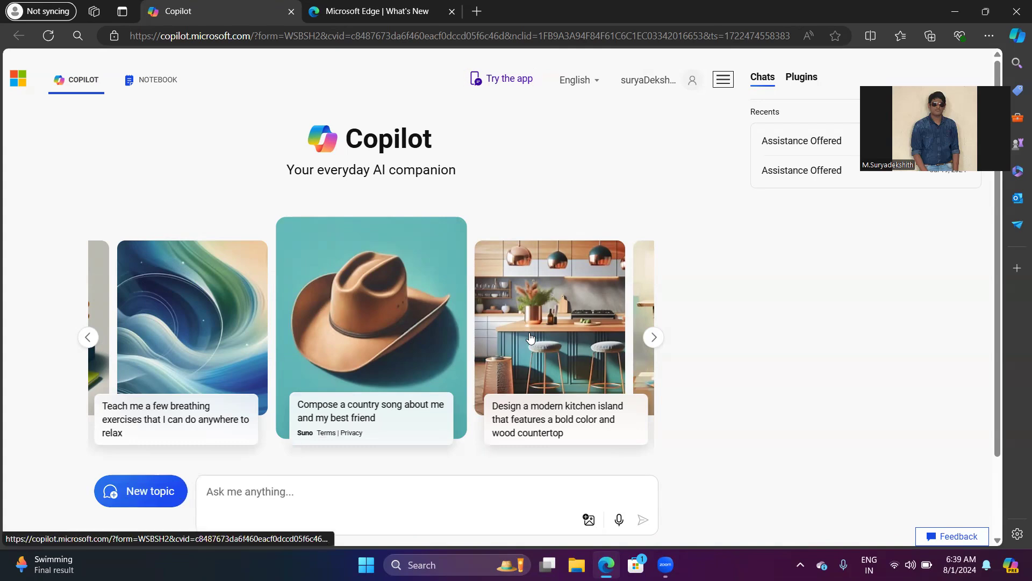
pyautogui.hotkey('shift', 'Tab')
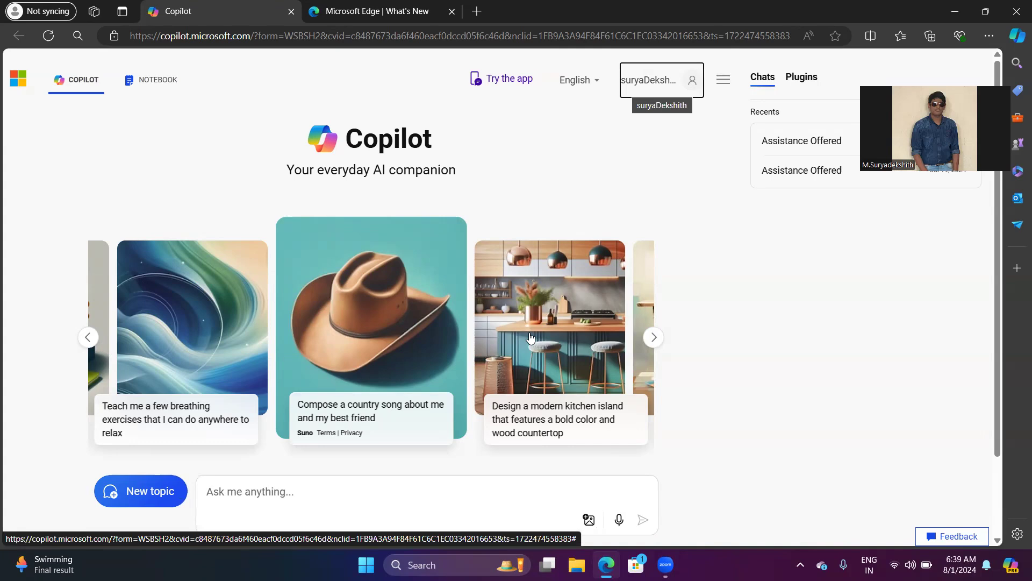
pyautogui.press('Tab')
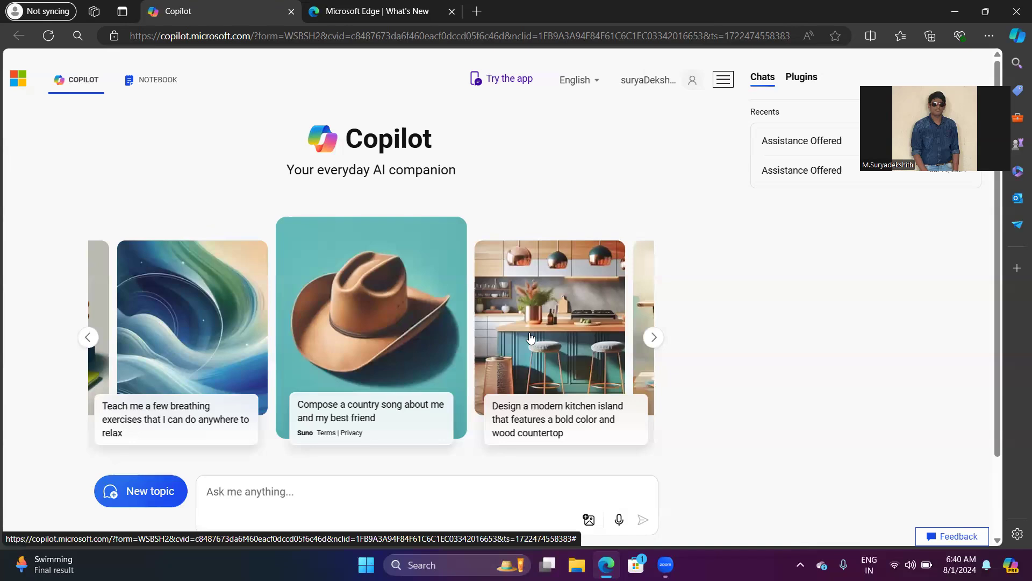
pyautogui.hotkey('shift', 'Tab')
pyautogui.hotkey('shift', 'Tab')
pyautogui.hotkey('shift', 'Tab')
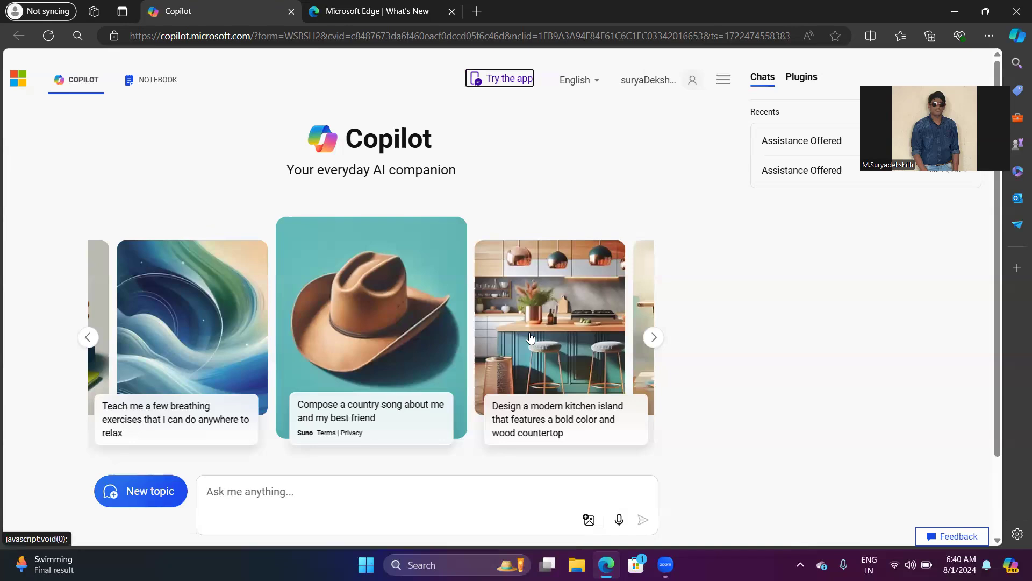
pyautogui.press('Tab')
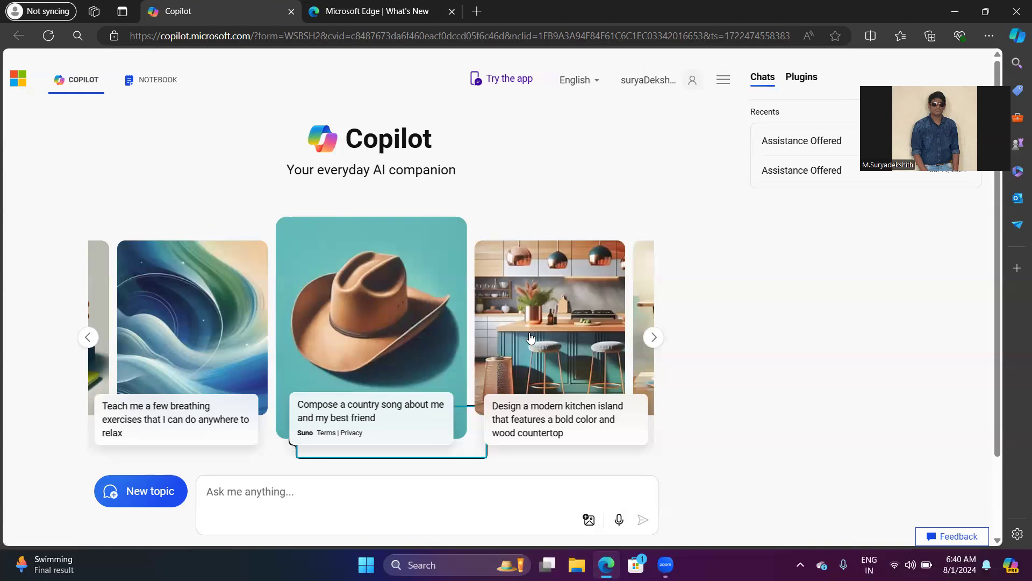
# - Review the country song card's Terms and Privacy links, the page's footer links, and the recent chats with their edit and delete options
pyautogui.scroll(-1, 529, 337)
pyautogui.press('Tab')
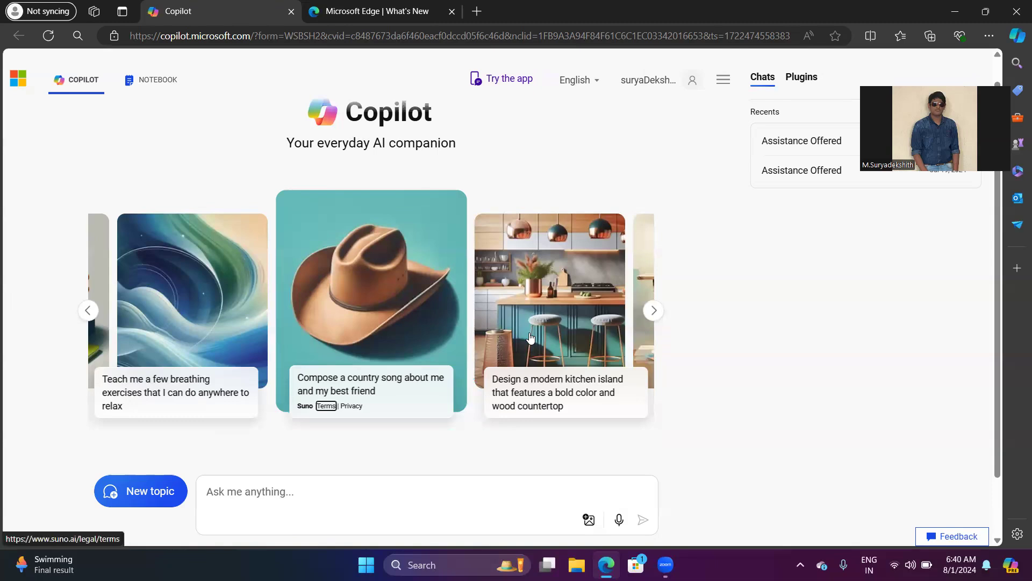
pyautogui.press('Tab')
pyautogui.press('Tab')
pyautogui.press('Tab')
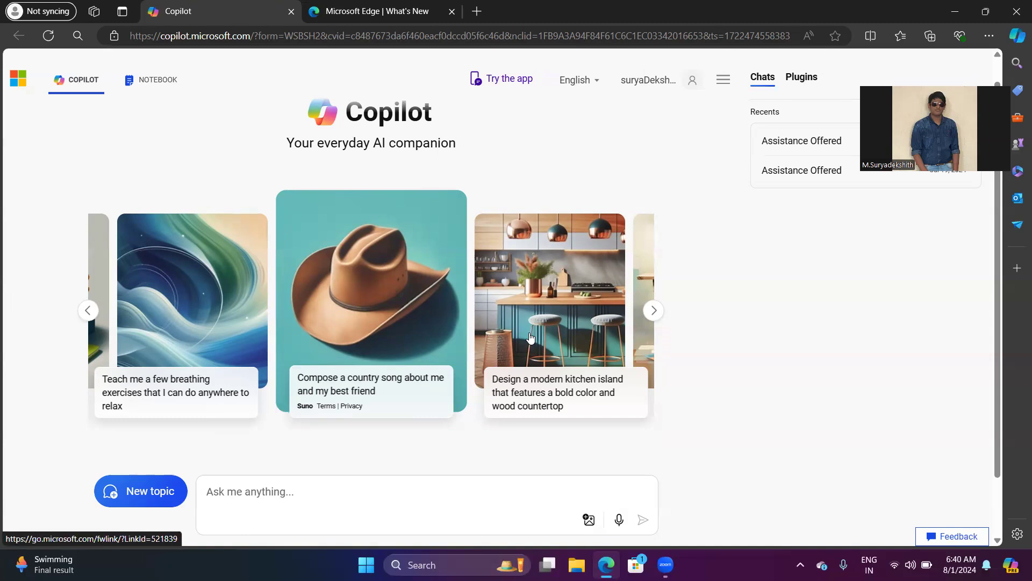
pyautogui.press('Tab')
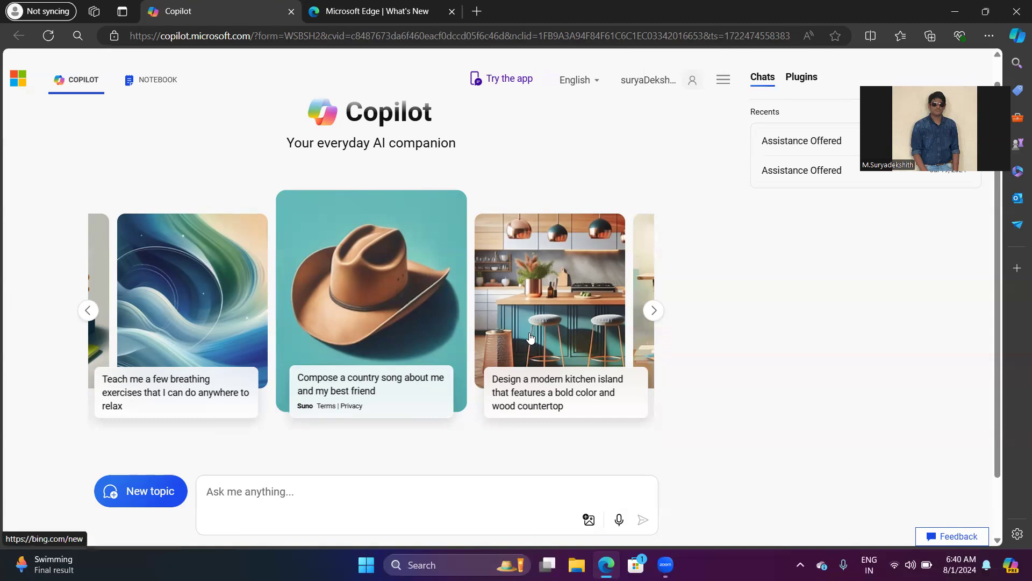
pyautogui.press('Tab')
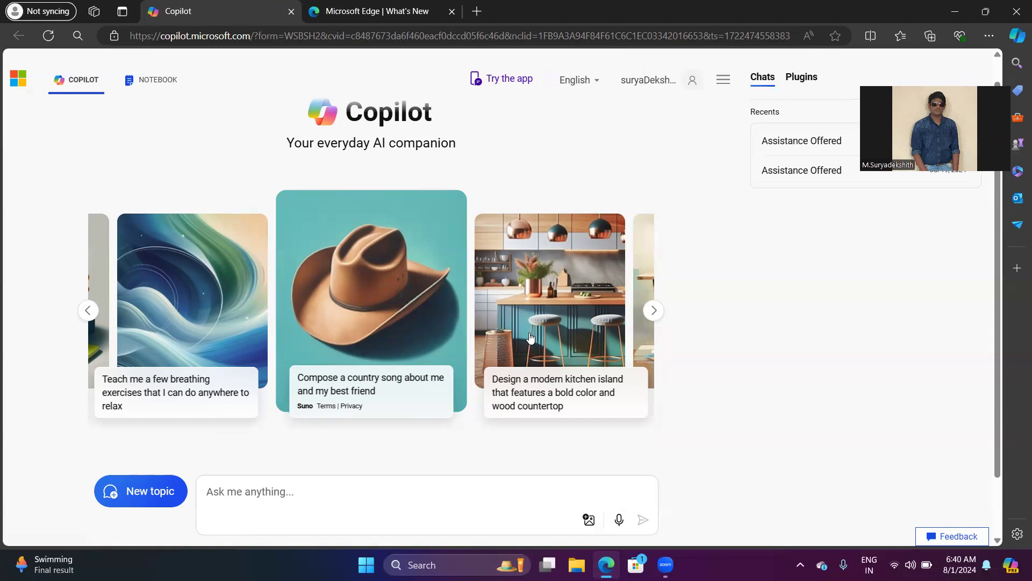
pyautogui.press('Tab')
pyautogui.hotkey('shift', 'Tab')
pyautogui.press('Tab')
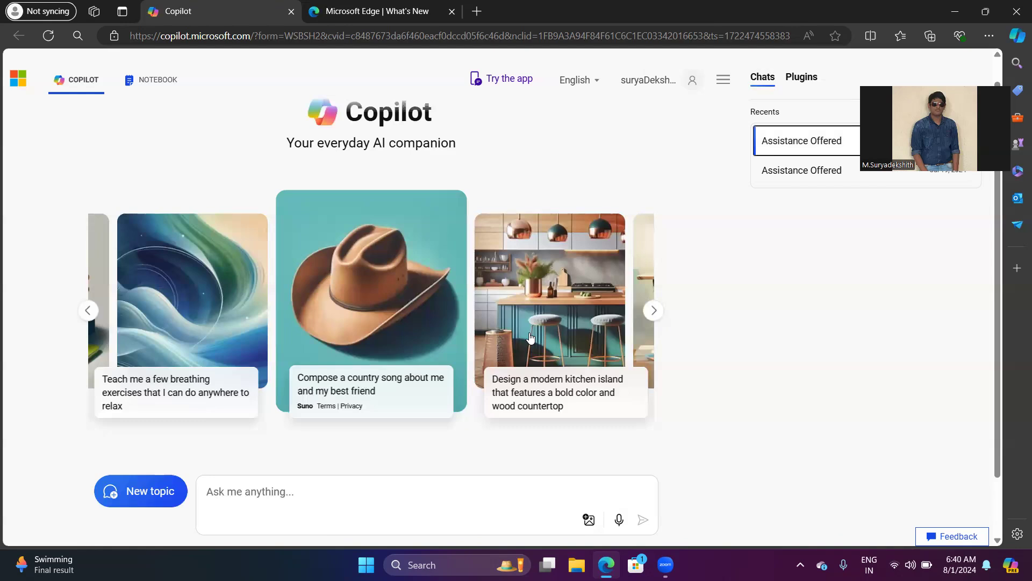
pyautogui.press('Tab')
pyautogui.press('Tab')
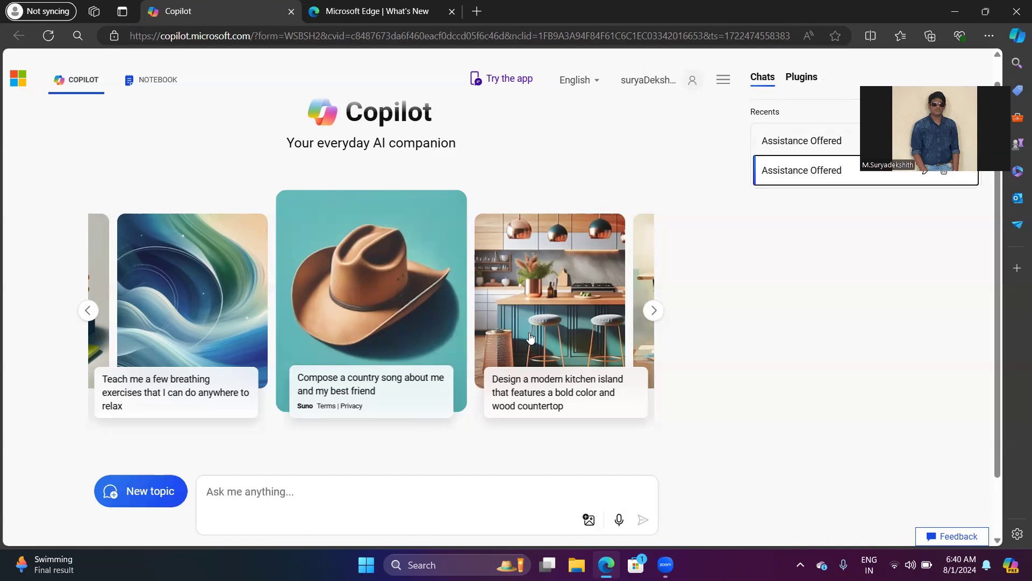
pyautogui.press('Tab')
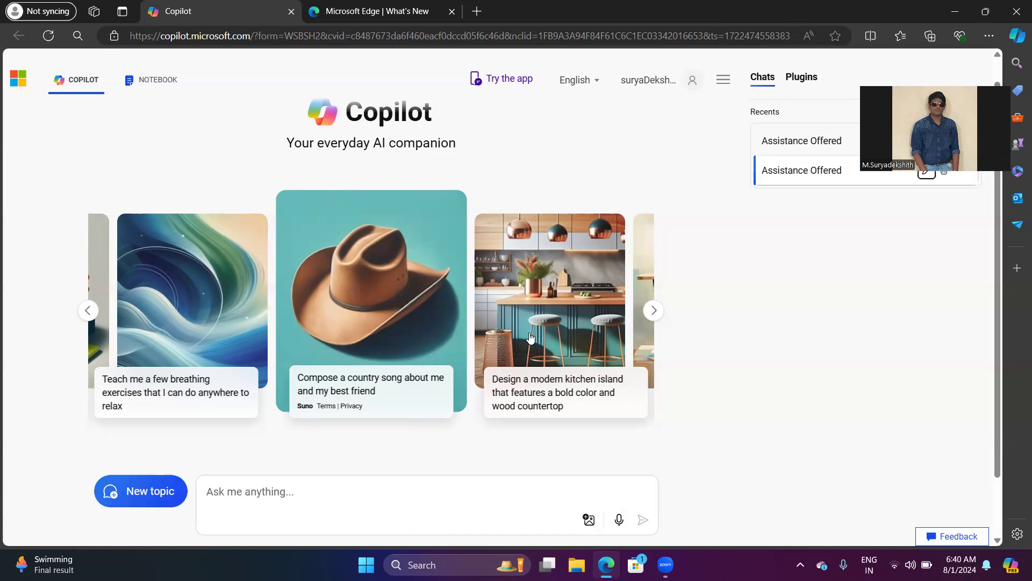
pyautogui.press('Tab')
# - Write the message "hi there can you right basic html coade" in the Copilot chat box and send it
pyautogui.press('Tab')
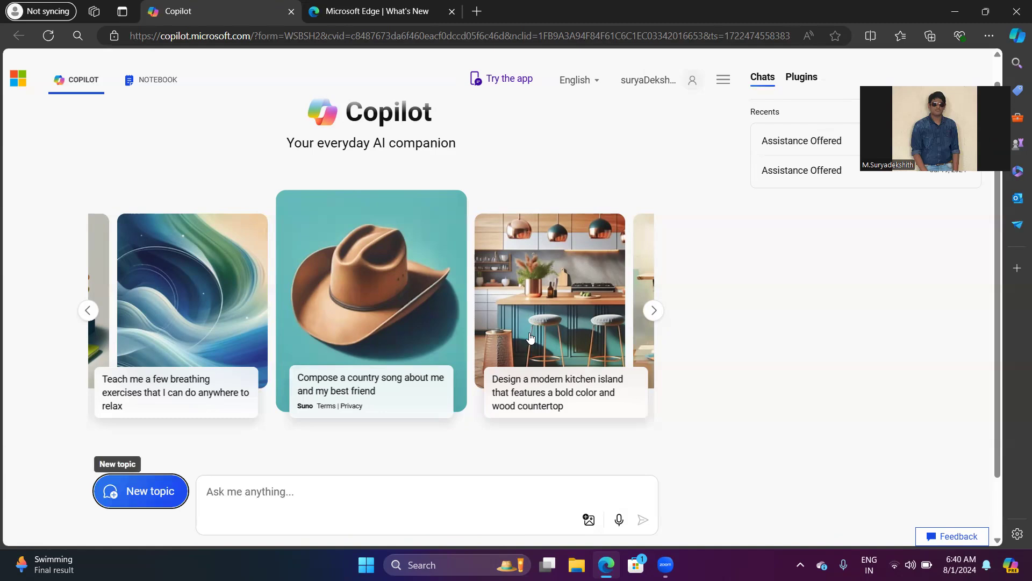
pyautogui.press('Tab')
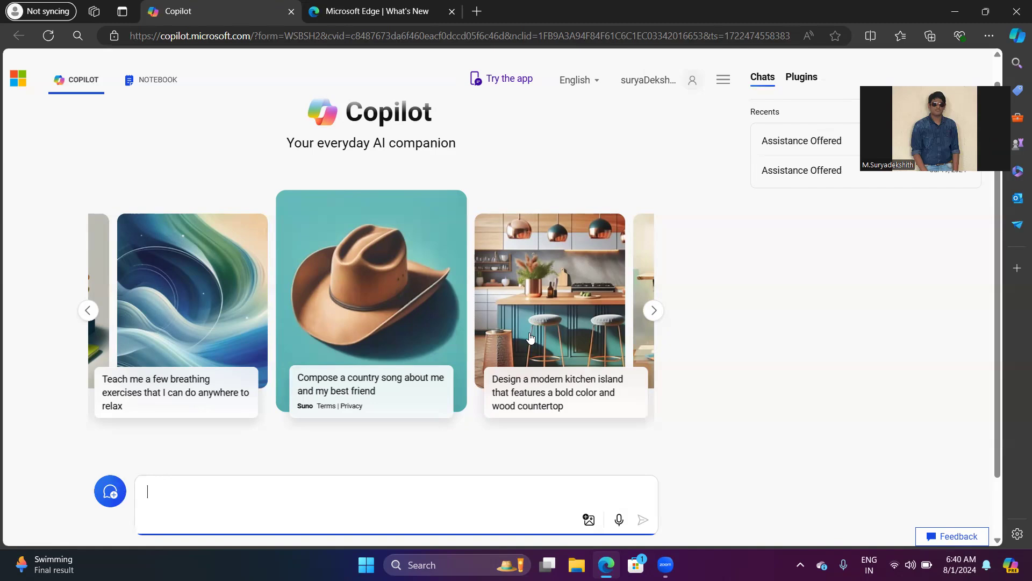
pyautogui.press('BackSpace')
pyautogui.write('hi there ')
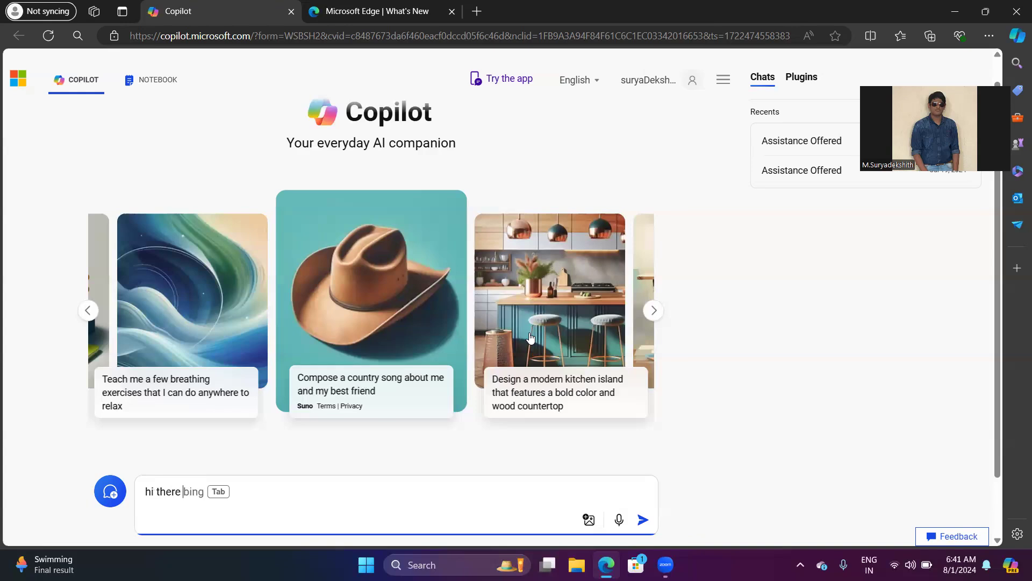
pyautogui.write('can ')
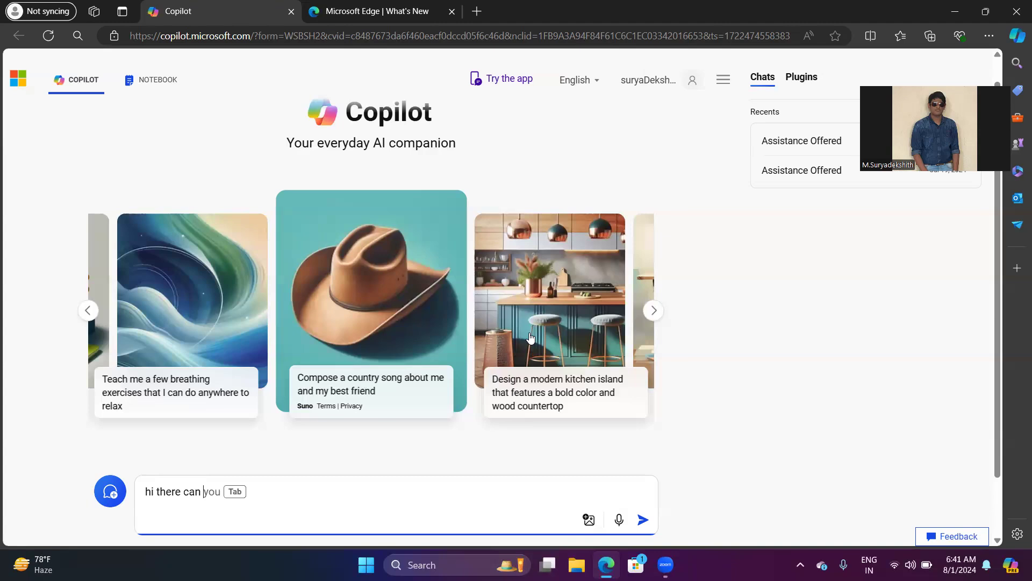
pyautogui.write('you ')
pyautogui.write('right')
pyautogui.write('n')
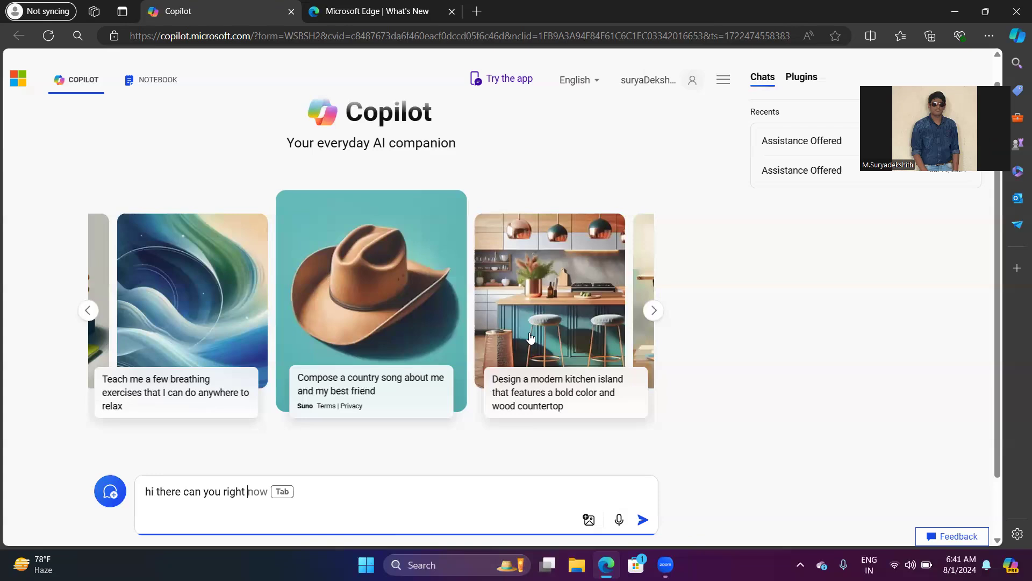
pyautogui.write('basic ')
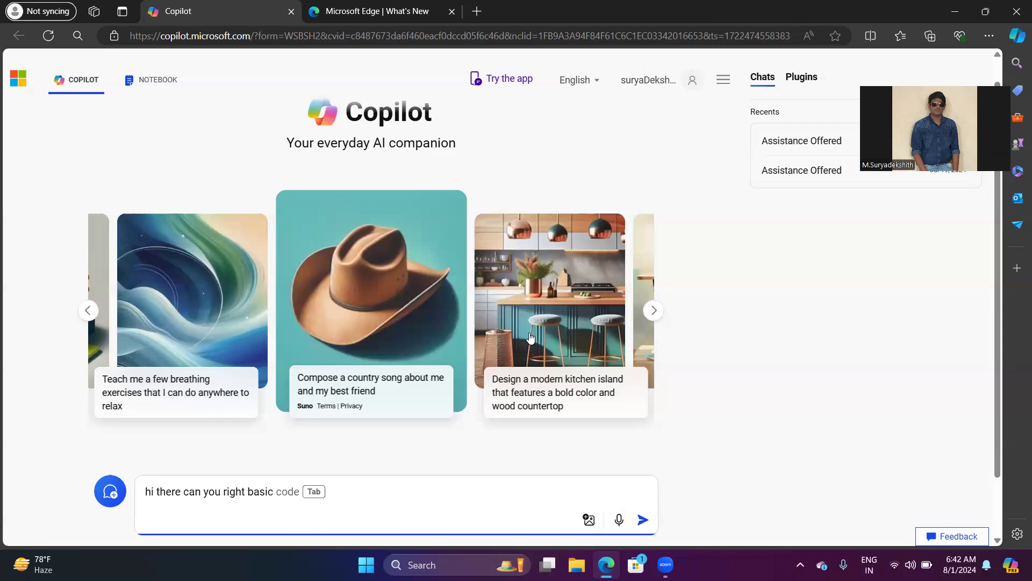
pyautogui.write('html coa')
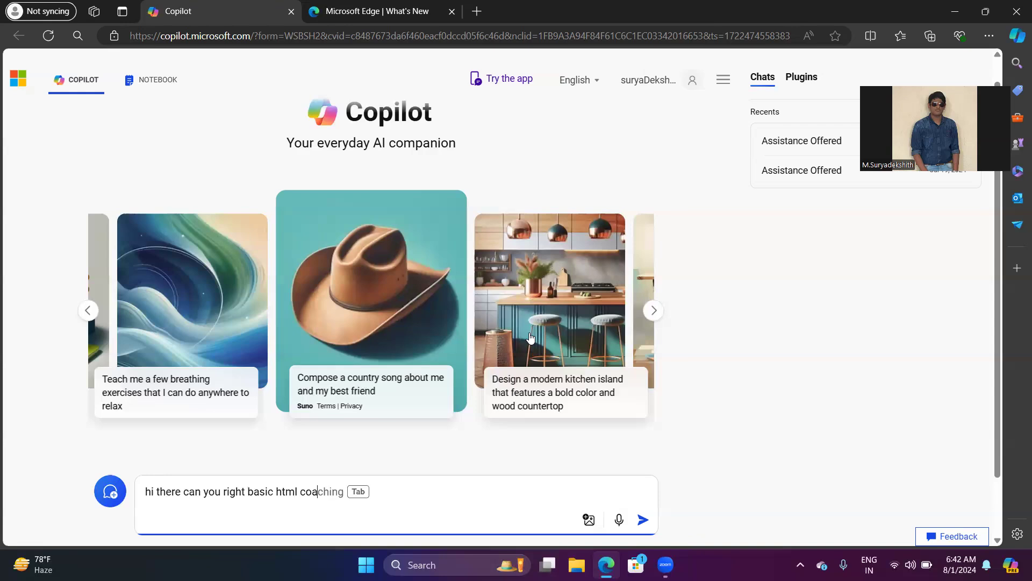
pyautogui.write('dw\\')
pyautogui.press('BackSpace')
pyautogui.press('BackSpace')
pyautogui.write('e')
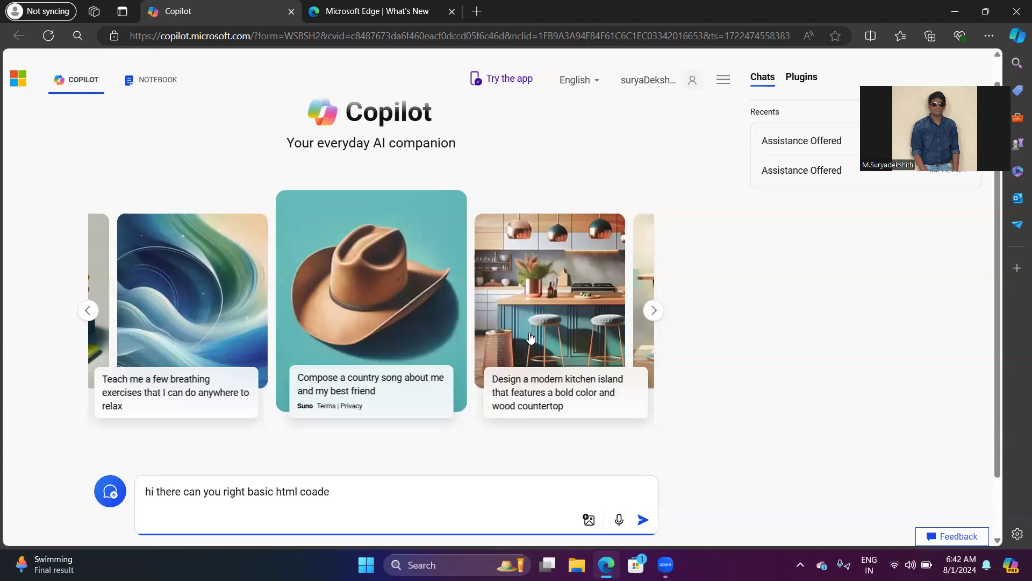
pyautogui.press('Return')
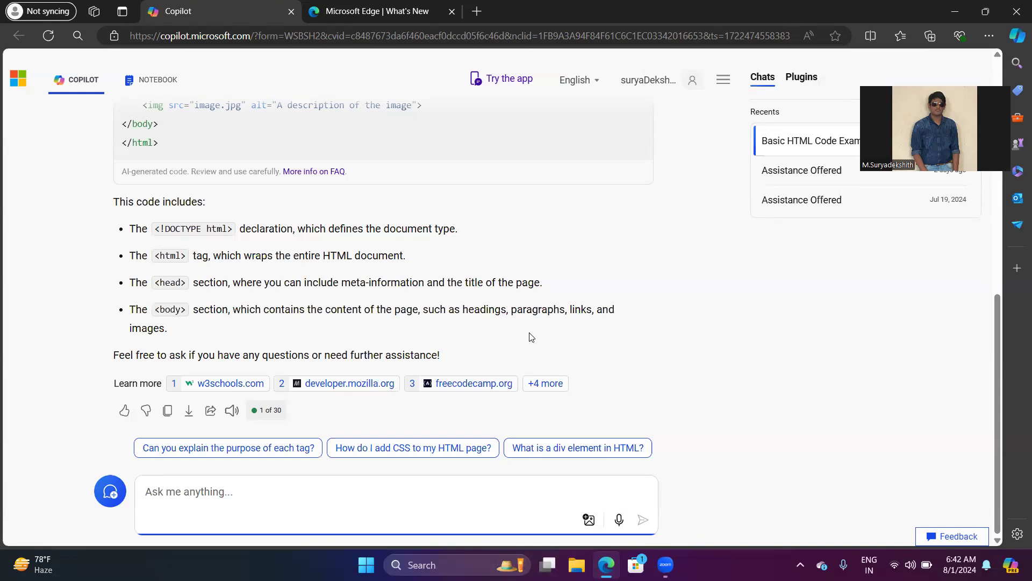
# - Look over the message box's image and microphone controls and the entries in the Recents chat list
pyautogui.press('Tab')
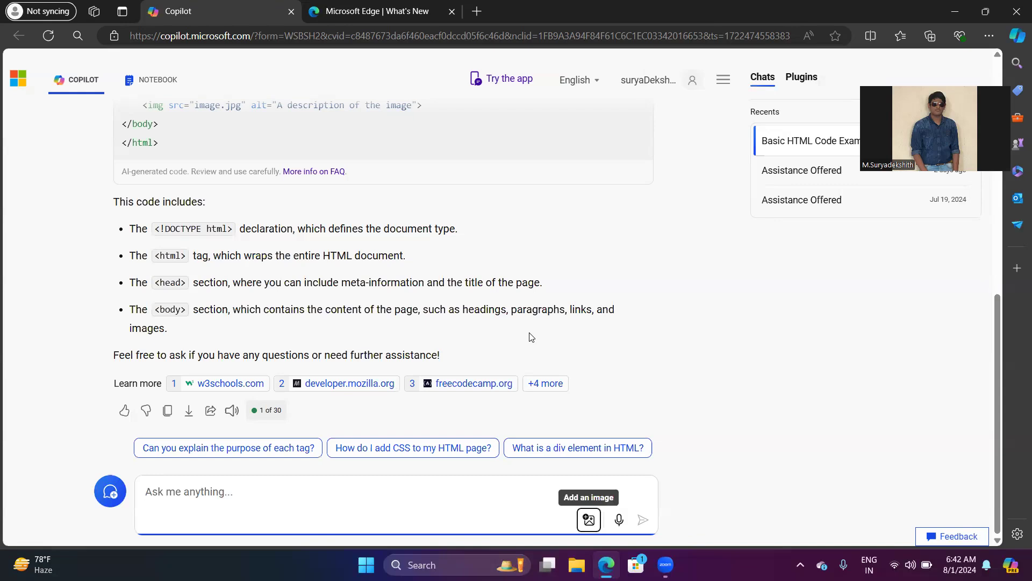
pyautogui.press('Tab')
pyautogui.press('Tab')
pyautogui.press('Tab')
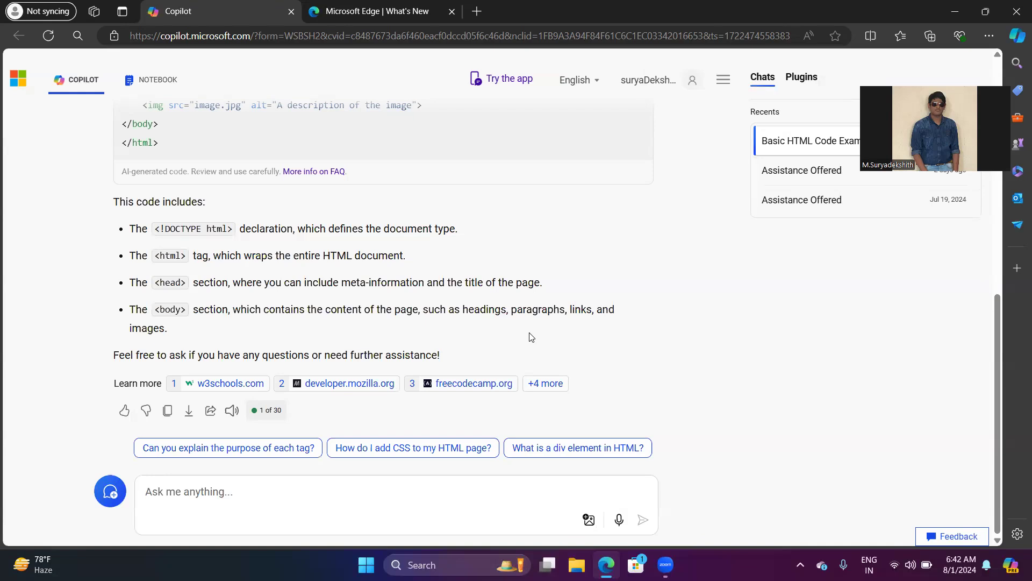
pyautogui.press('Tab')
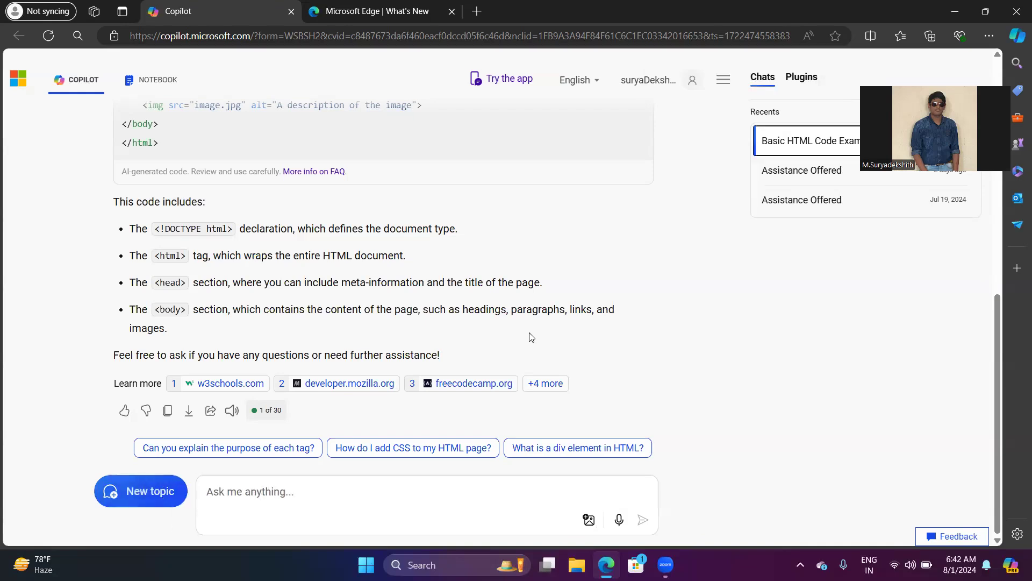
pyautogui.press('Tab')
pyautogui.press('Tab')
pyautogui.press('Tab')
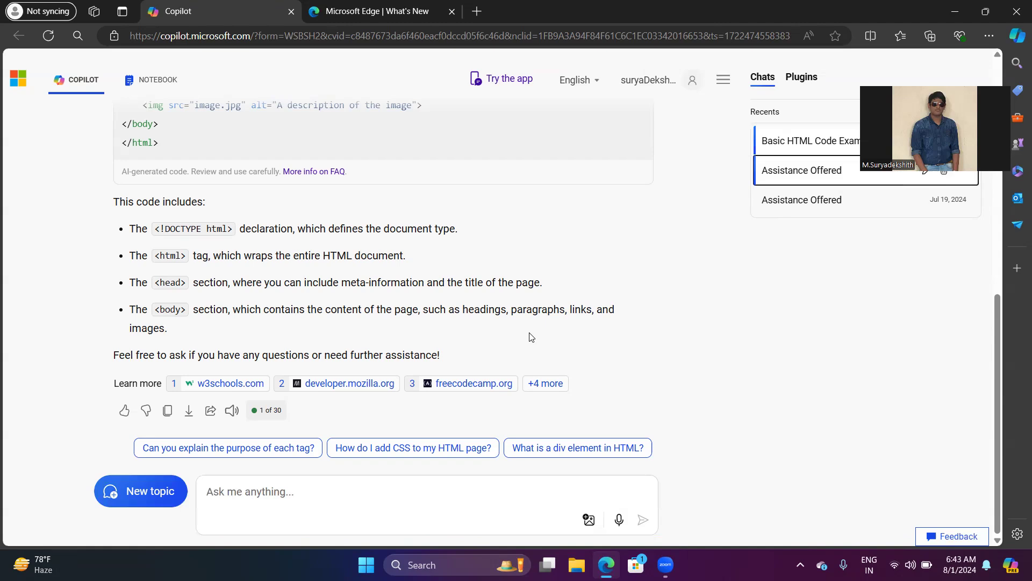
pyautogui.press('Tab')
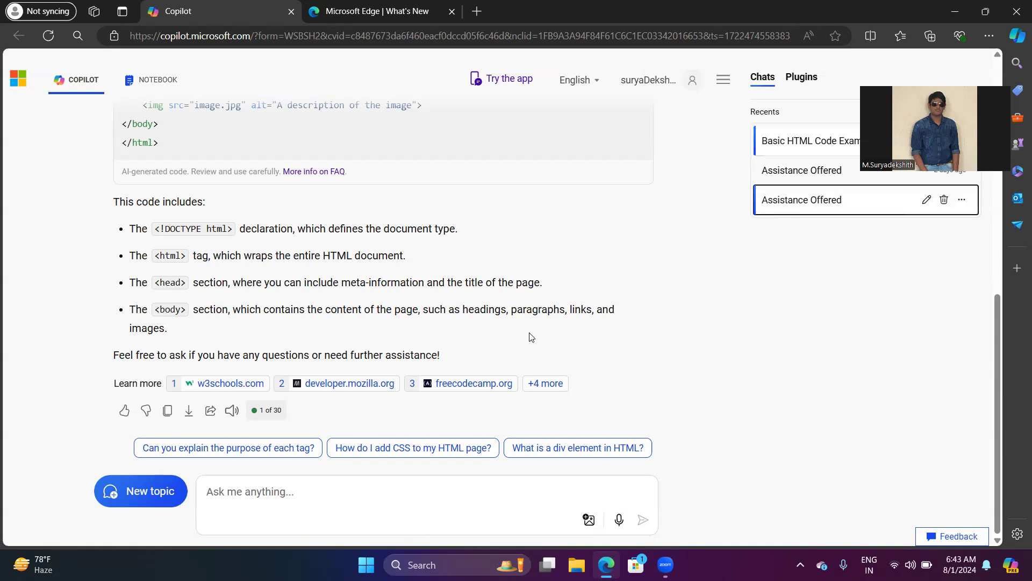
pyautogui.hotkey('shift', 'Tab')
pyautogui.hotkey('shift', 'Tab')
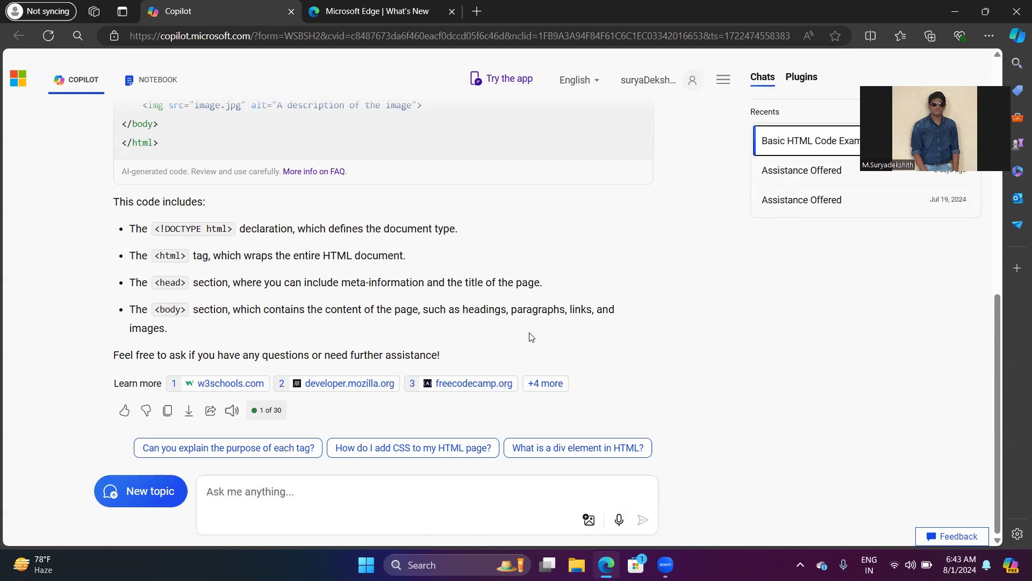
# - Examine the edit, delete and more options of the chats in the Recents list
pyautogui.press('Tab')
pyautogui.press('Tab')
pyautogui.press('Tab')
pyautogui.press('Tab')
pyautogui.press('Tab')
pyautogui.press('Tab')
pyautogui.press('Tab')
pyautogui.press('Tab')
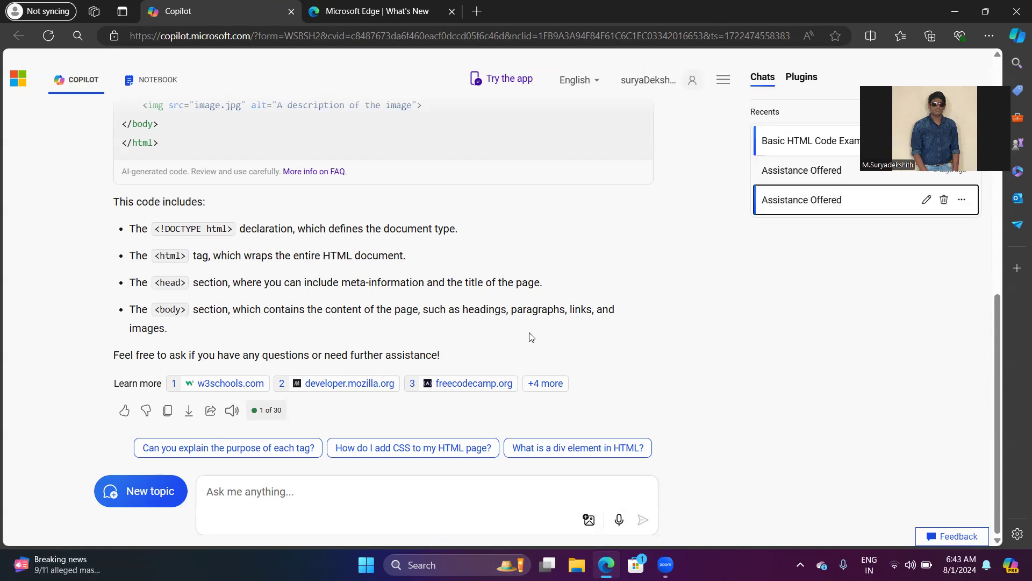
pyautogui.press('Tab')
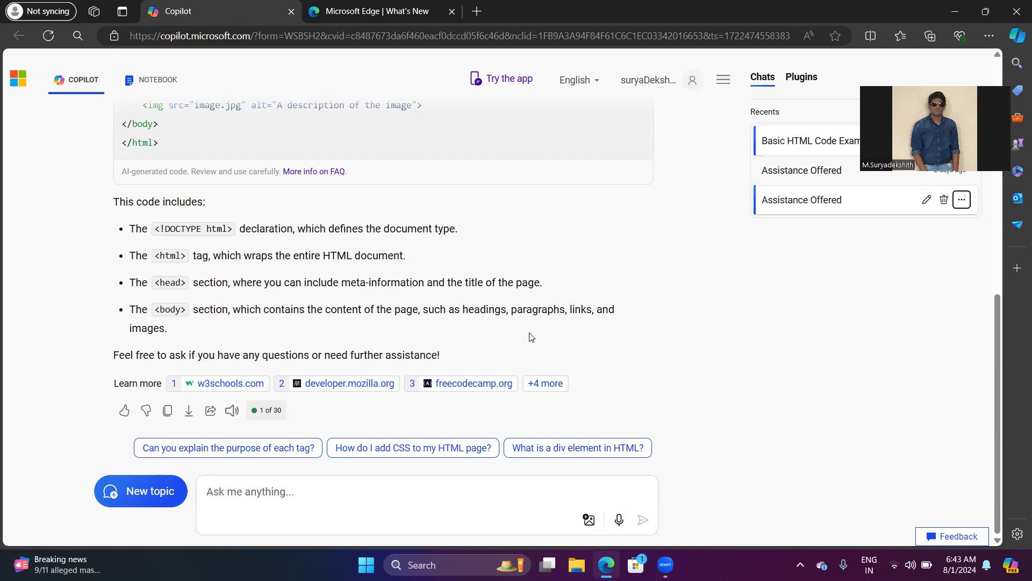
# - Check the New topic option, the message box and its image and microphone controls
pyautogui.press('Tab')
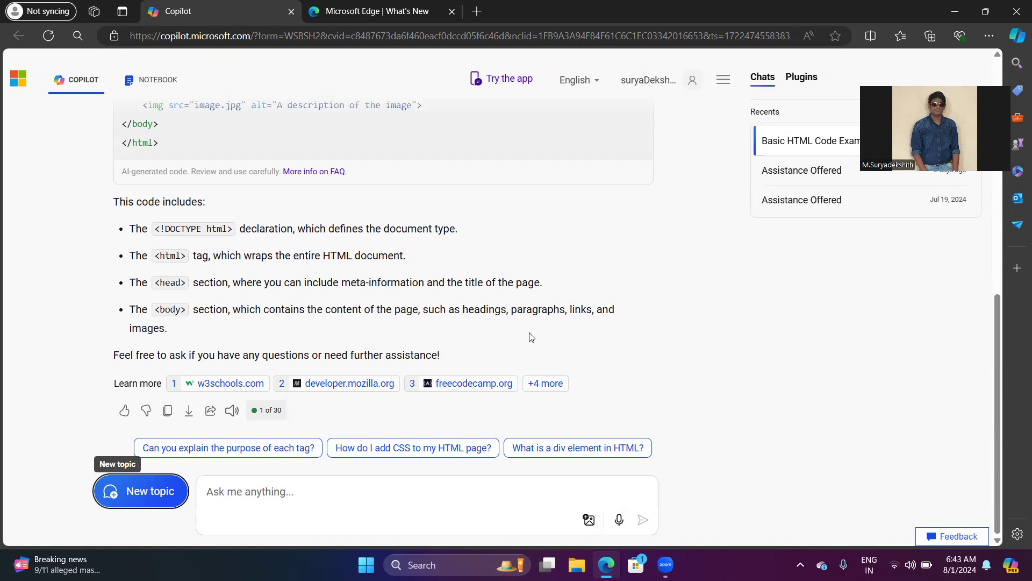
pyautogui.press('Tab')
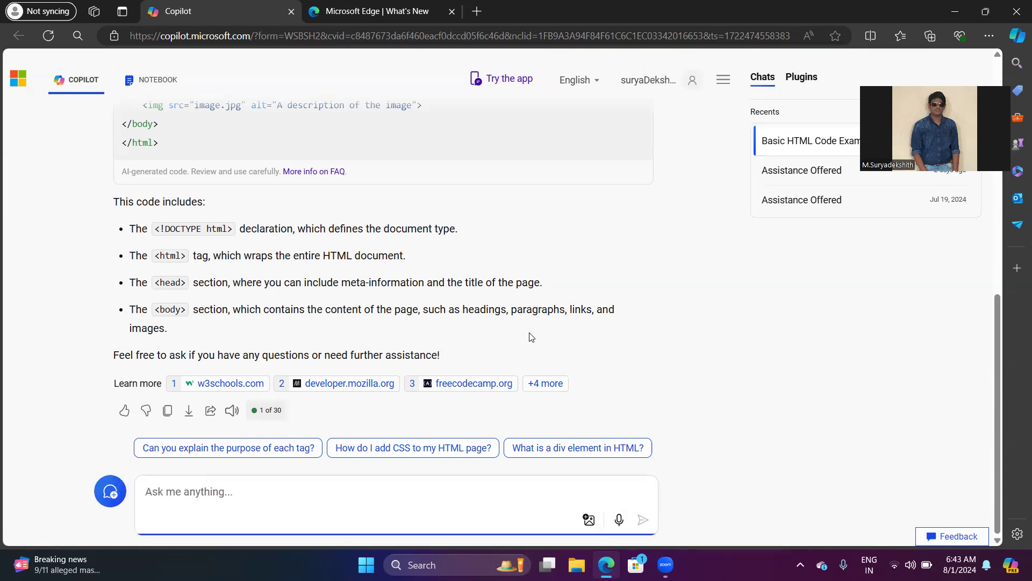
pyautogui.press('Tab')
pyautogui.press('Tab')
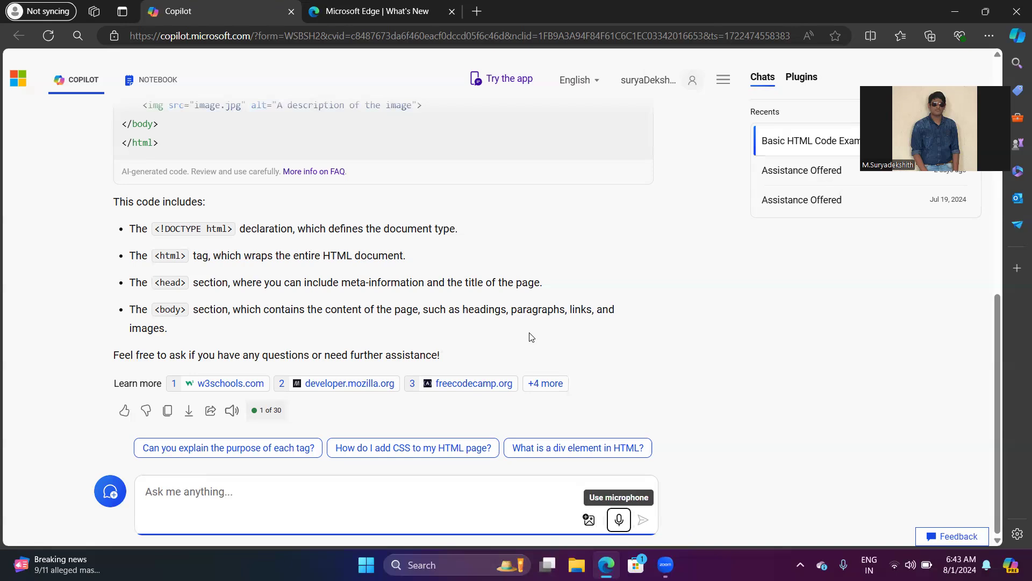